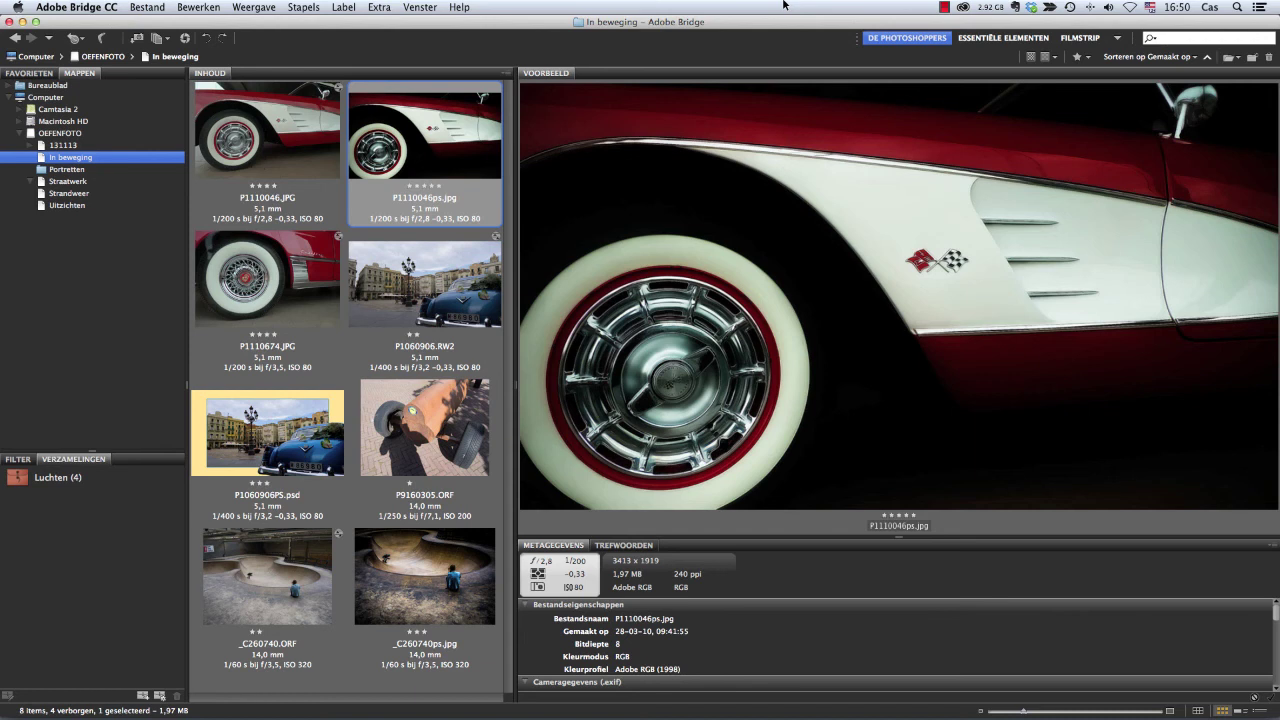
# Step: Show and then close the Creative Cloud apps overview
pyautogui.click(963, 8)
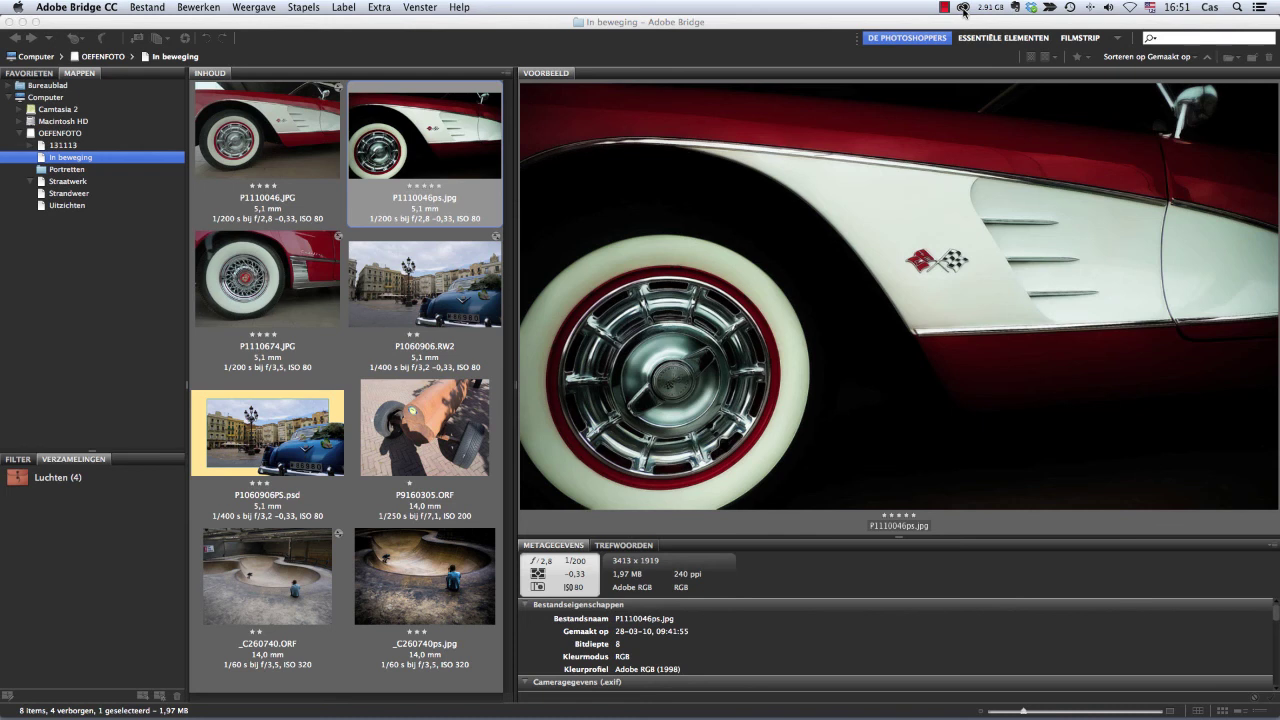
pyautogui.click(963, 8)
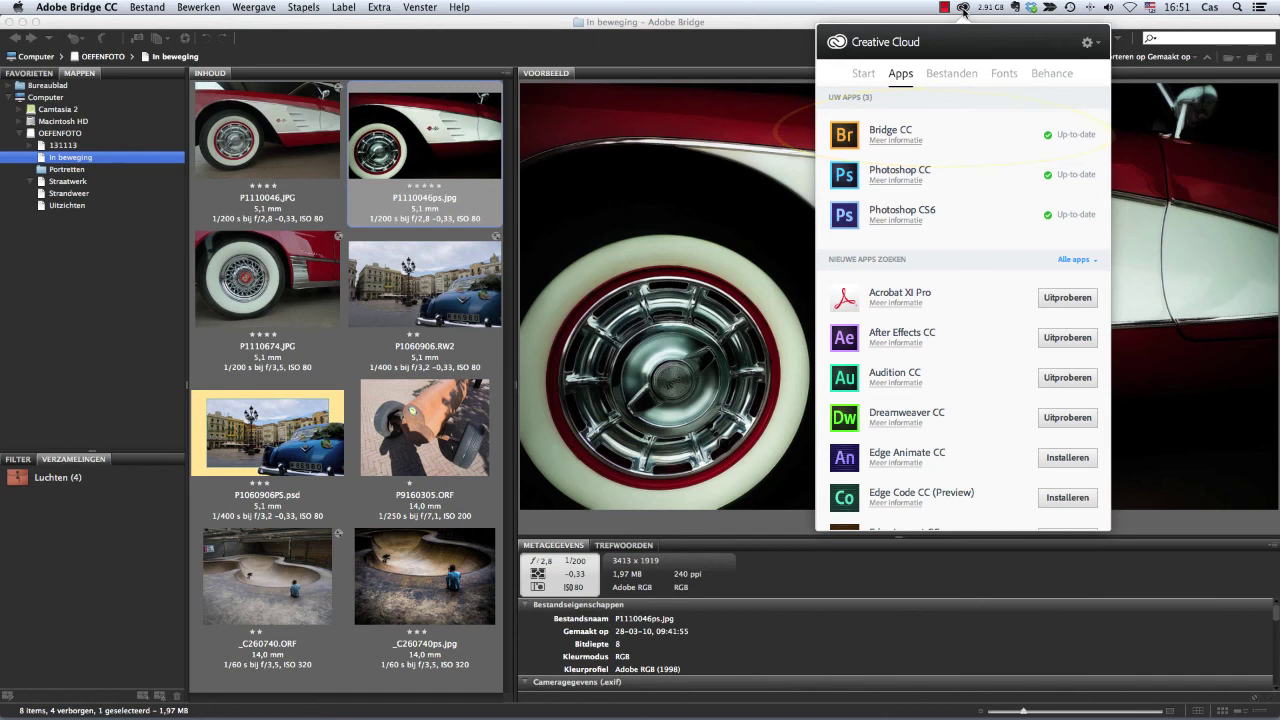
pyautogui.click(963, 8)
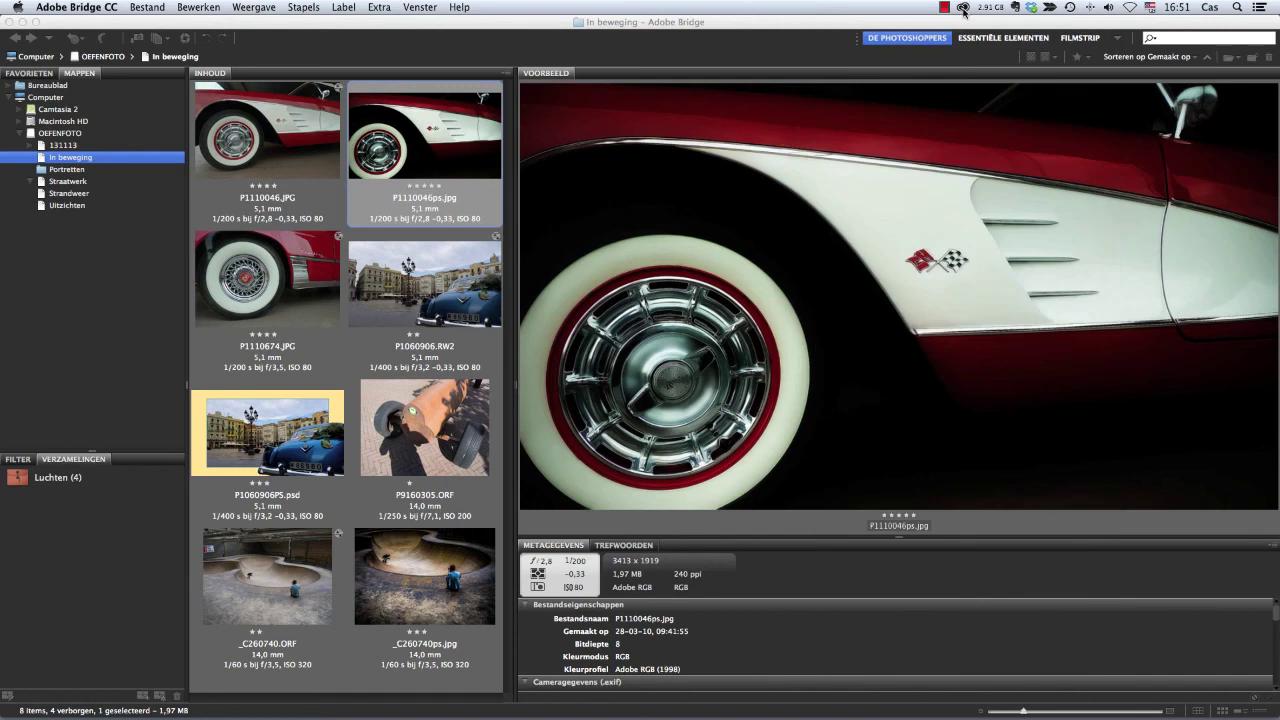
# Step: Open the Camera Raw preferences and cancel them without changes
pyautogui.click(62, 8)
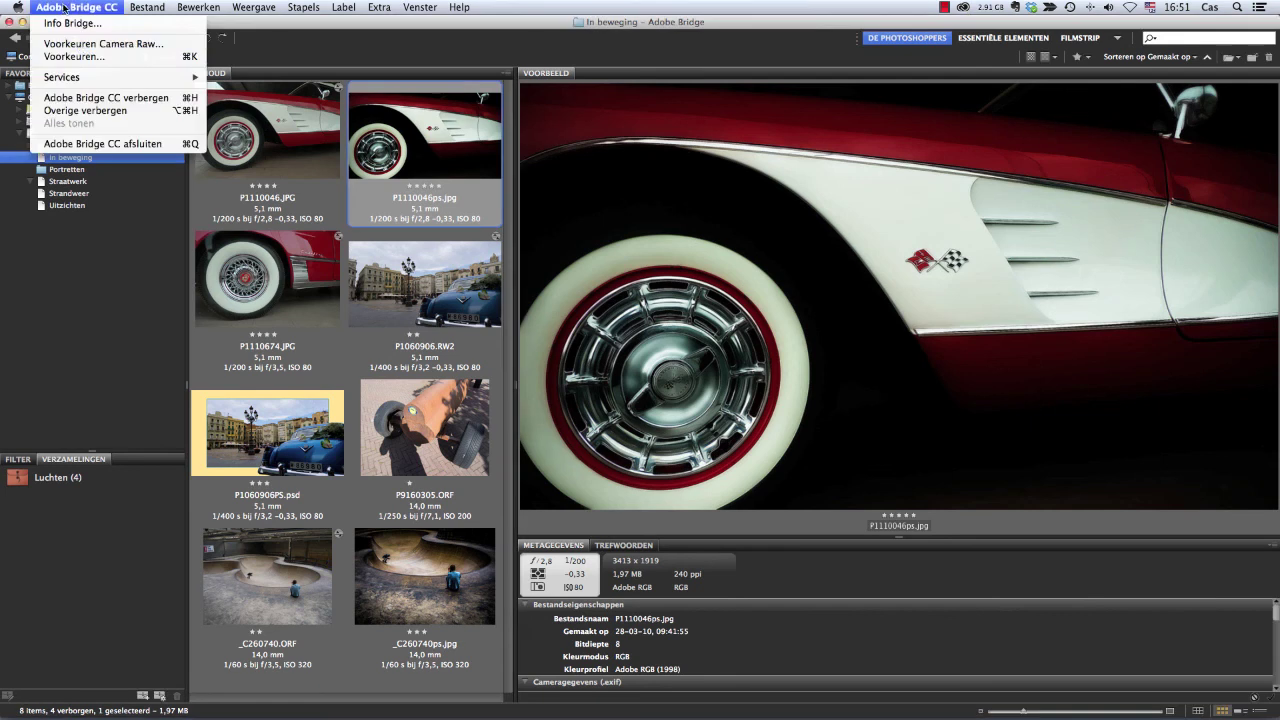
pyautogui.click(80, 45)
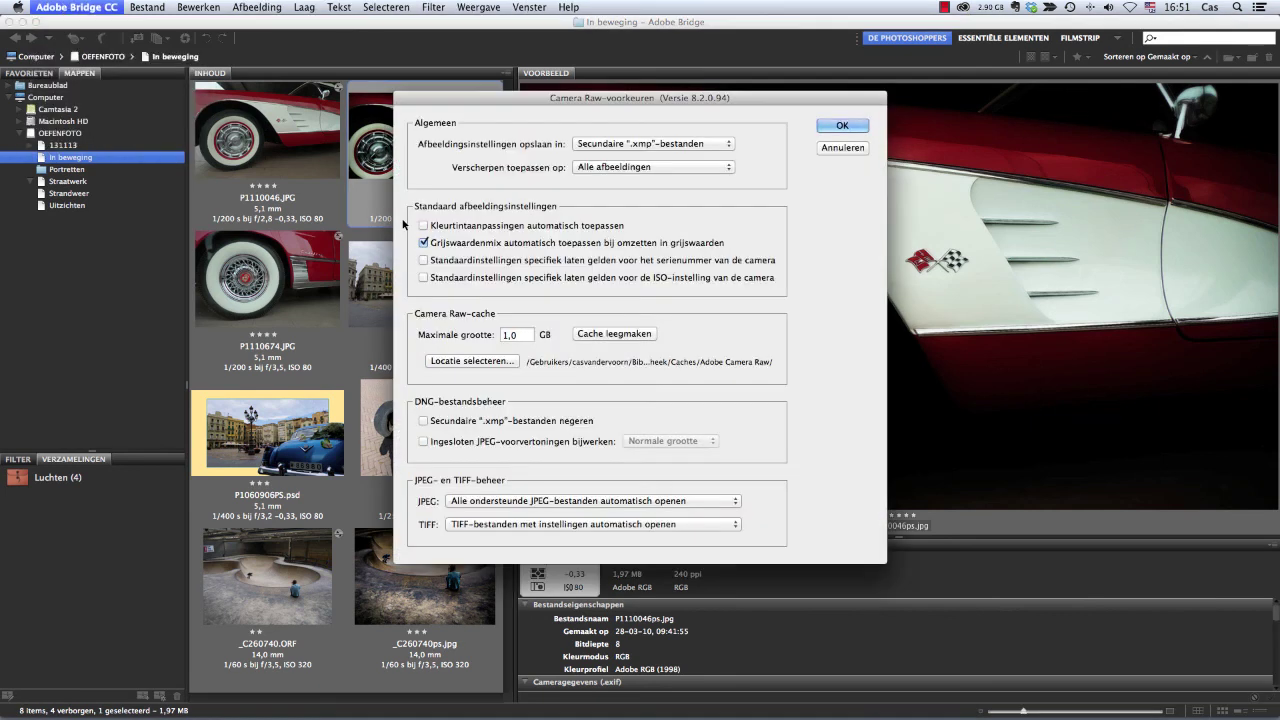
pyautogui.click(849, 147)
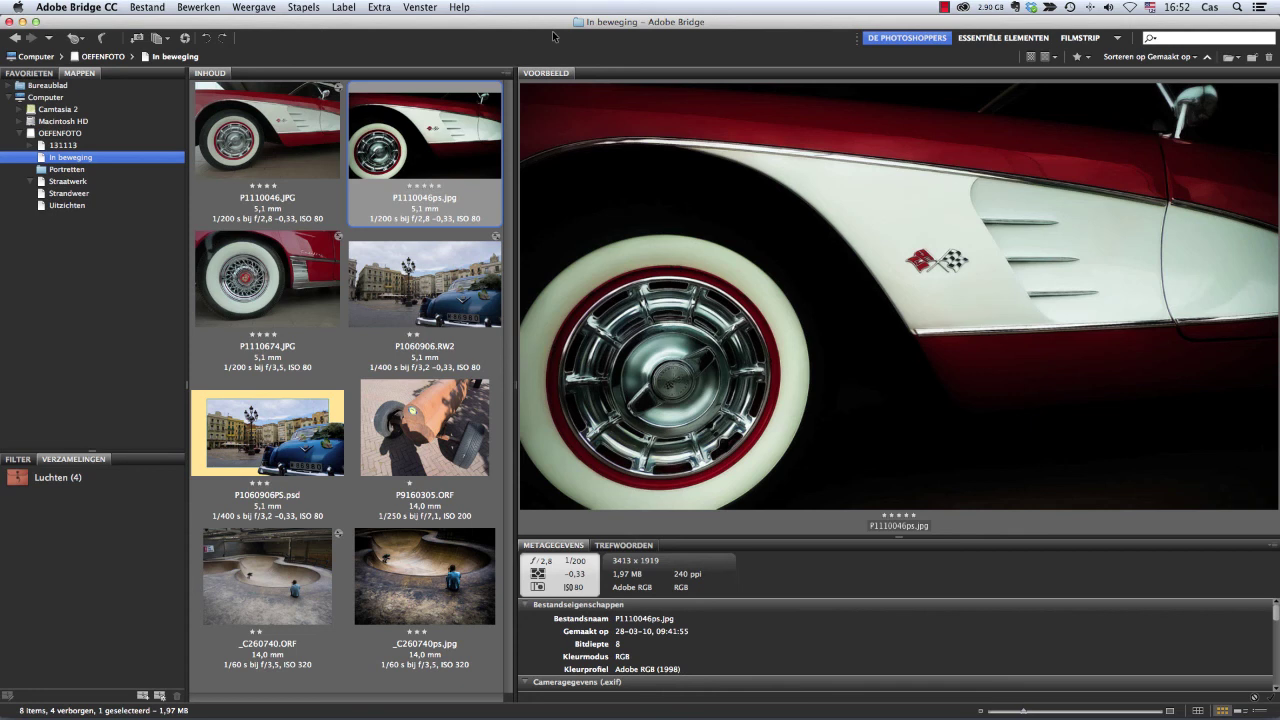
# Step: Try the Essentiële elementen and filmstrip workspaces, return to De Photoshoppers, and show the Luchten collection
pyautogui.click(991, 39)
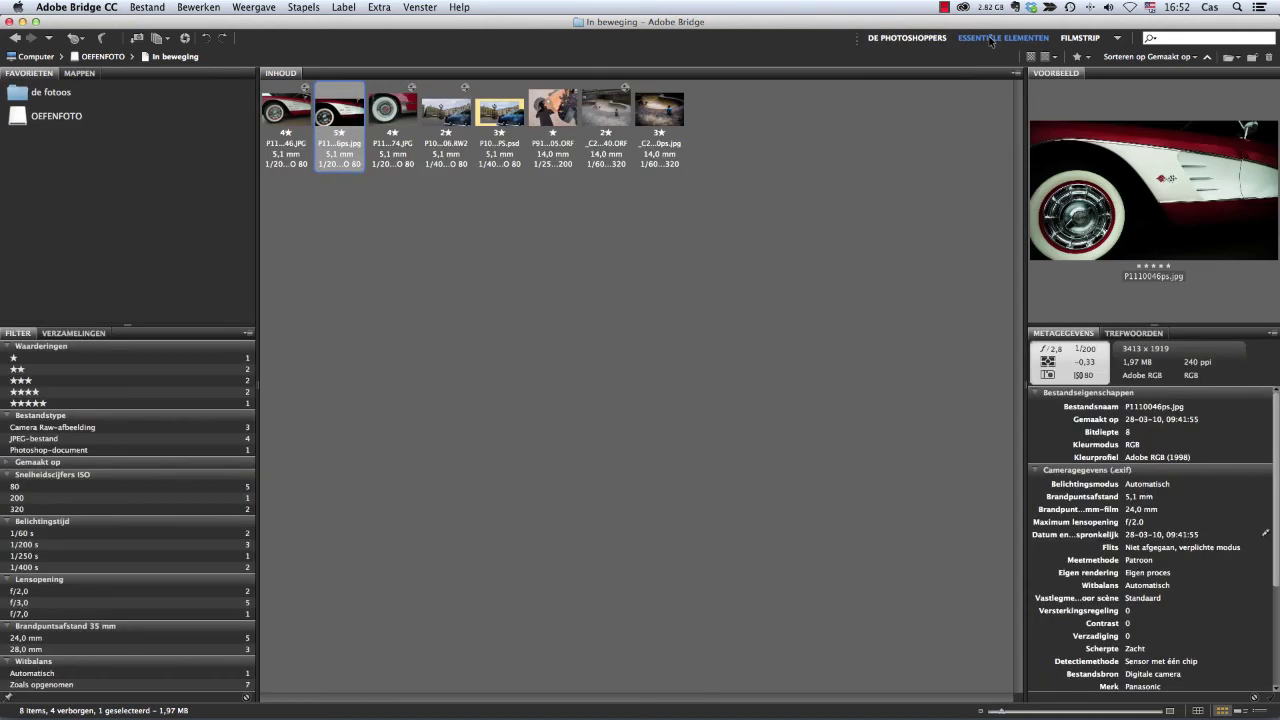
pyautogui.click(1078, 38)
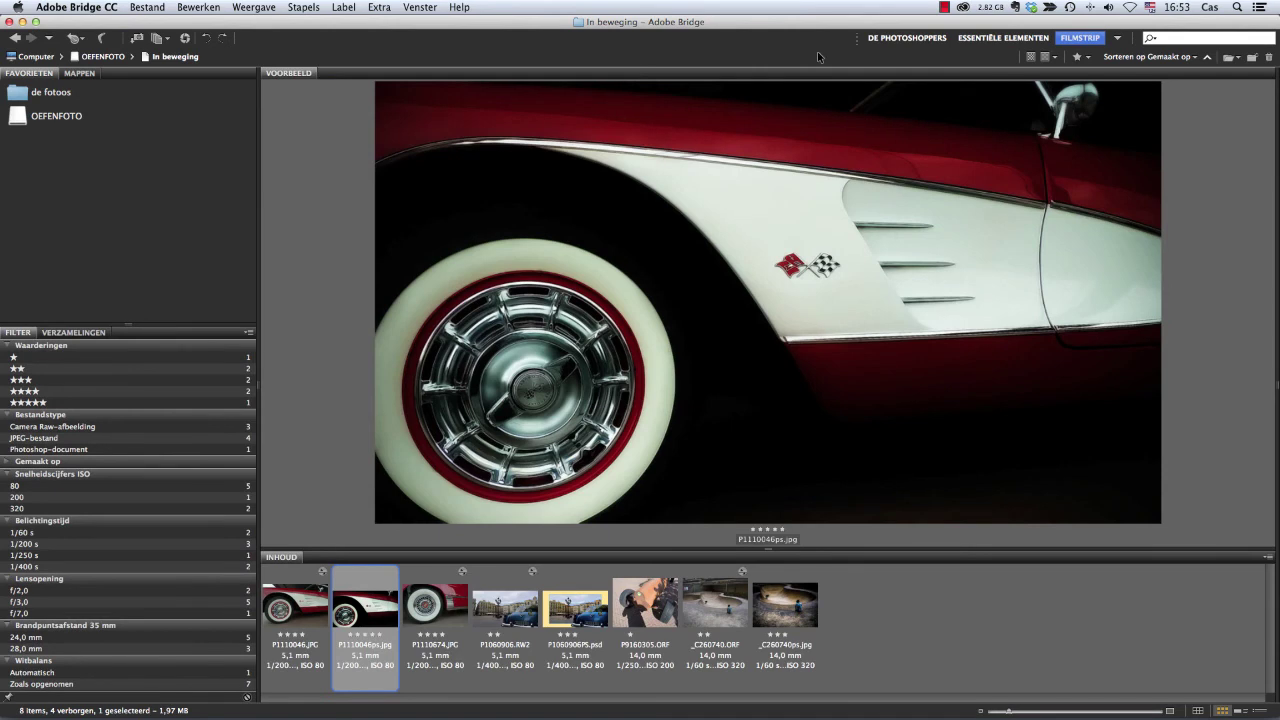
pyautogui.click(890, 40)
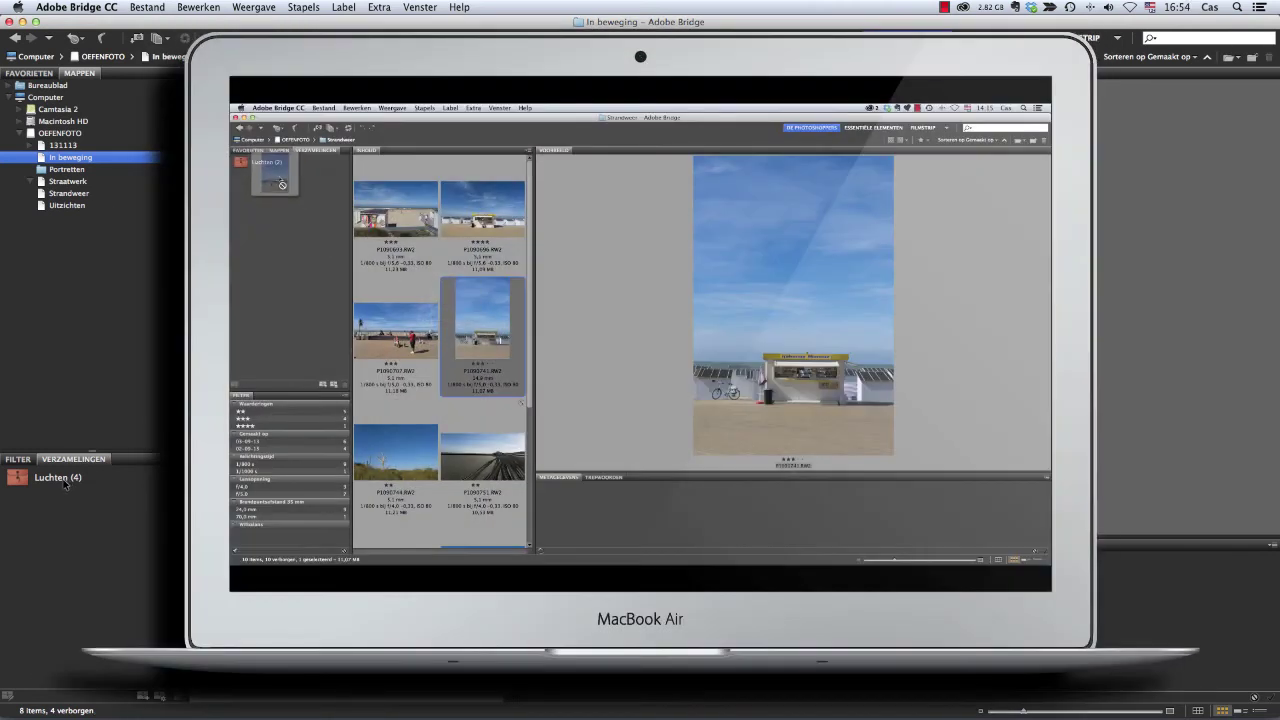
pyautogui.click(60, 478)
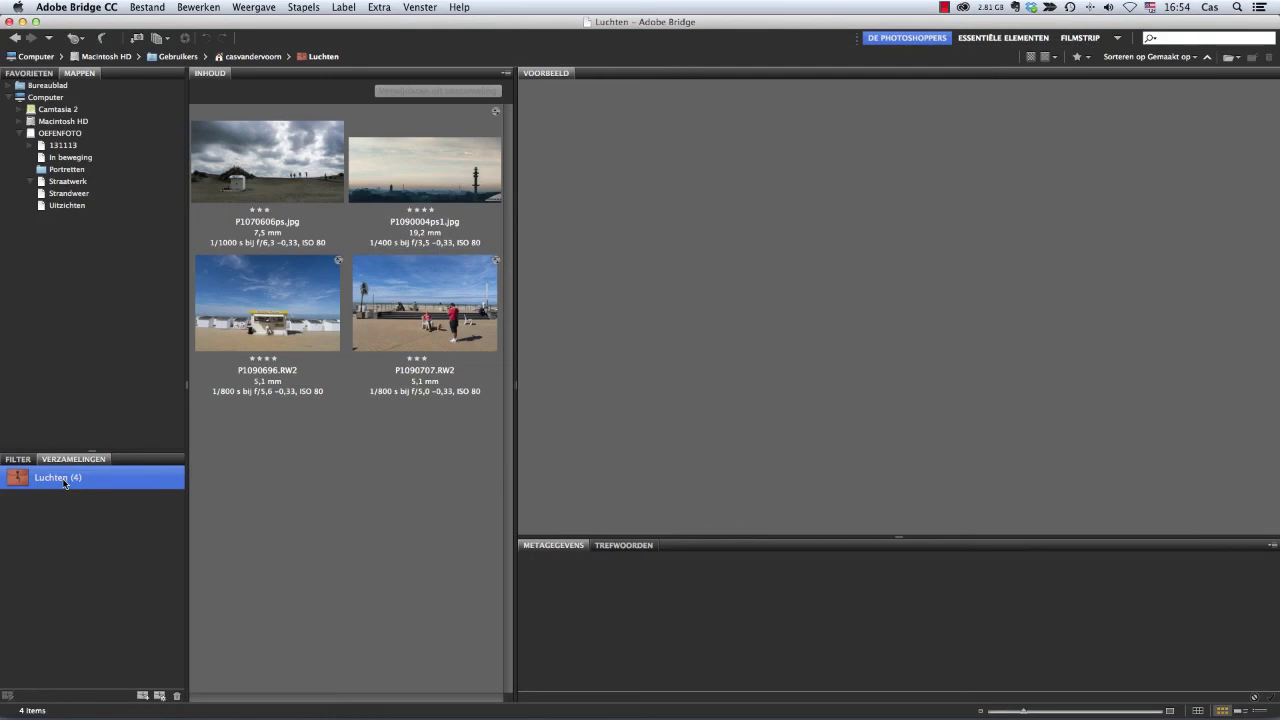
# Step: Open the 131113 photo folder in the Mappen panel
pyautogui.click(72, 146)
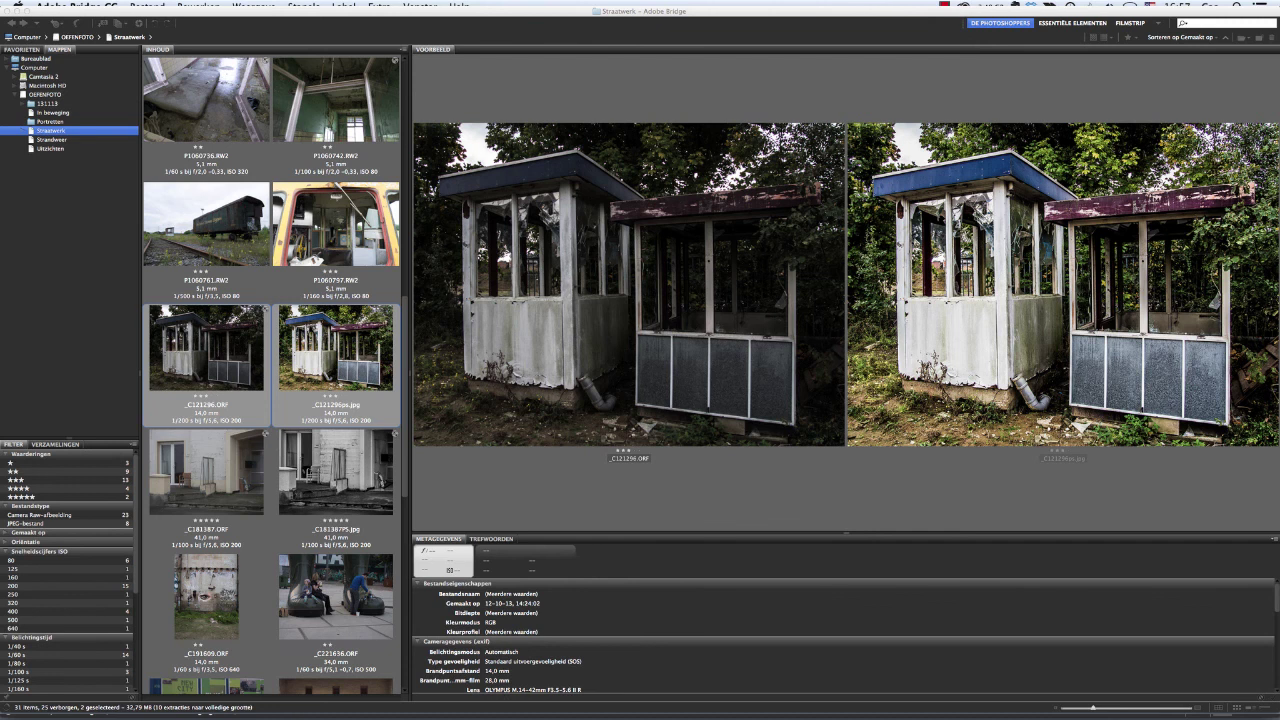
# Step: Step to the next raw-and-edited photo pair with the Down arrow key
pyautogui.press('Down')
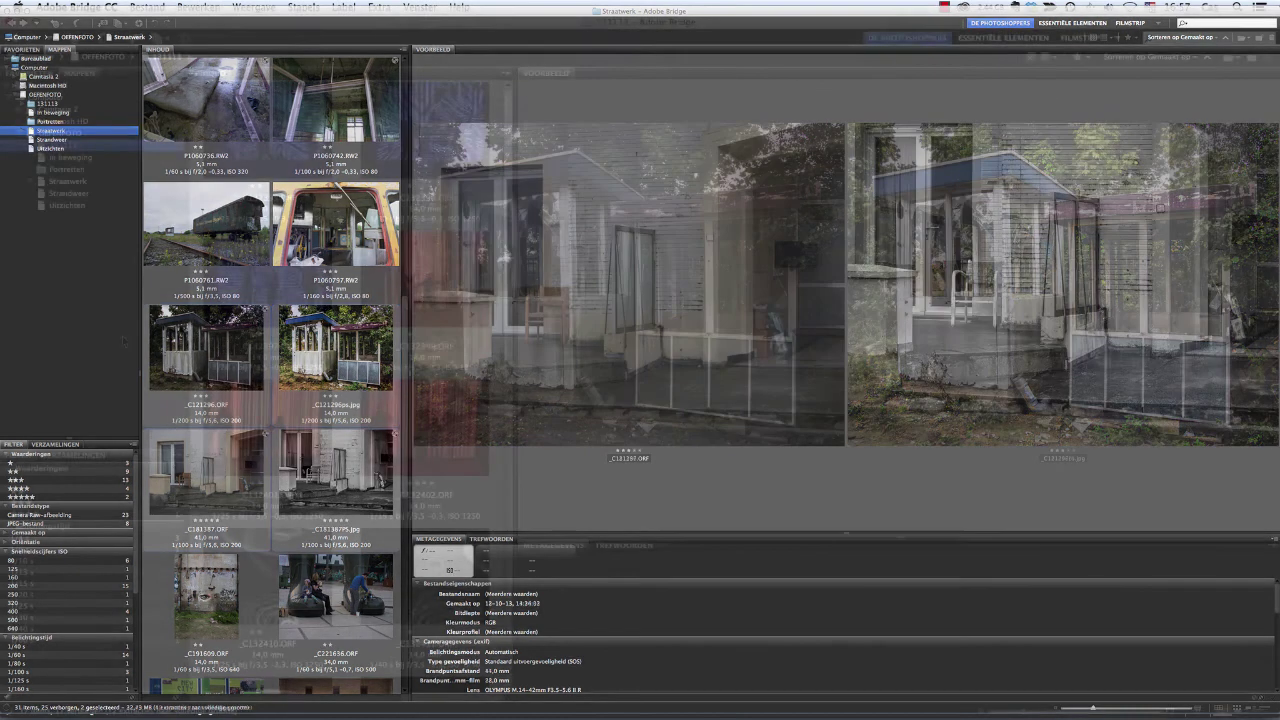